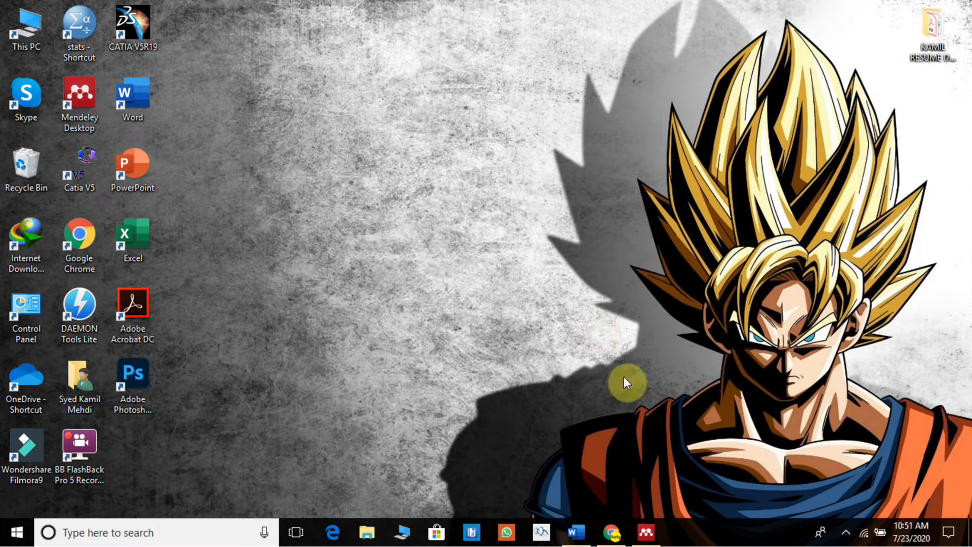
# Switch to Mendeley Desktop and check whether the MS Word plugin is installed
pyautogui.click(613, 532)
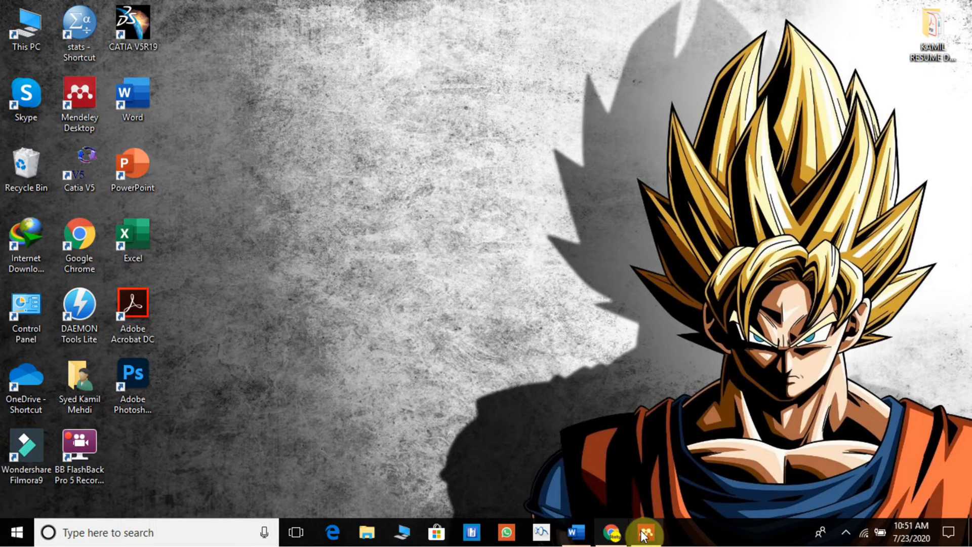
pyautogui.click(644, 533)
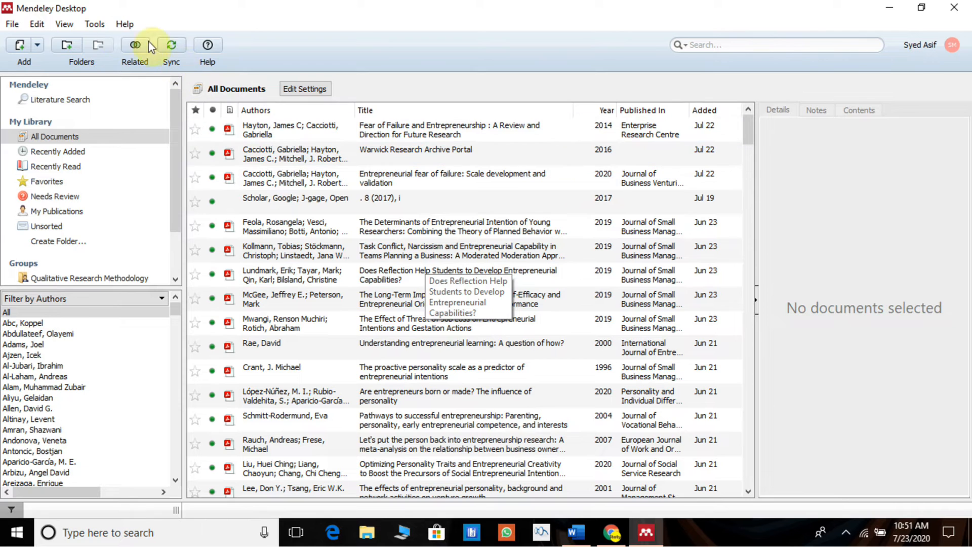
pyautogui.click(97, 26)
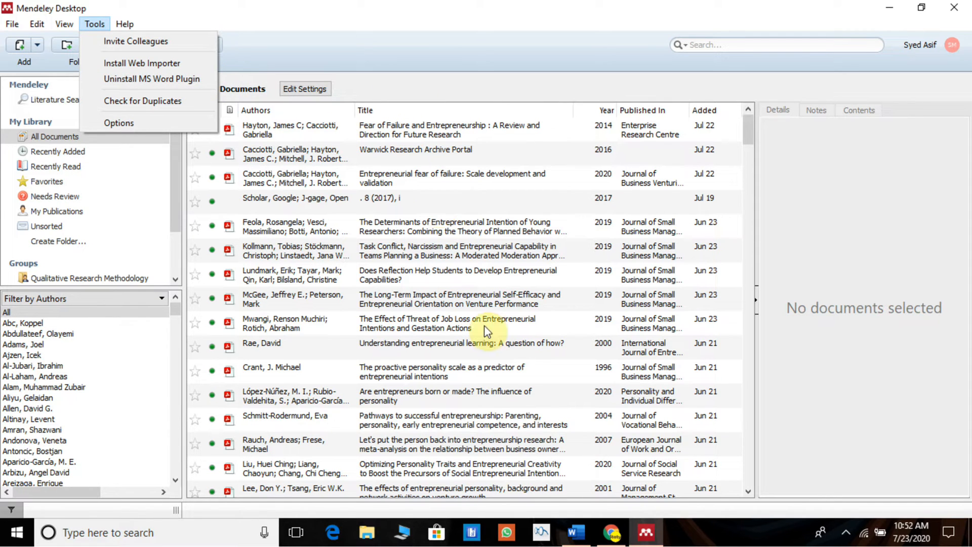
# Switch to the Word document and set the Mendeley citation style to American Psychological Association 6th edition
pyautogui.click(581, 537)
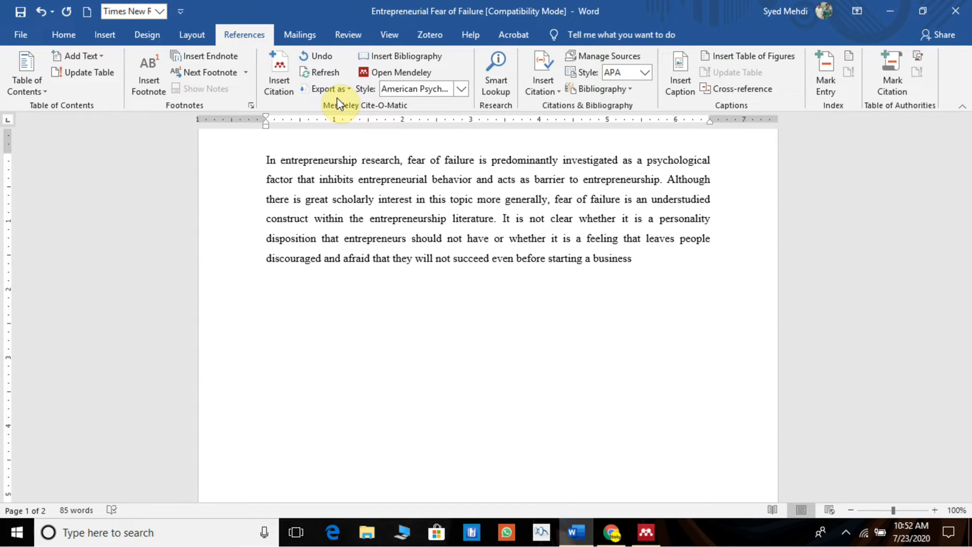
pyautogui.click(462, 93)
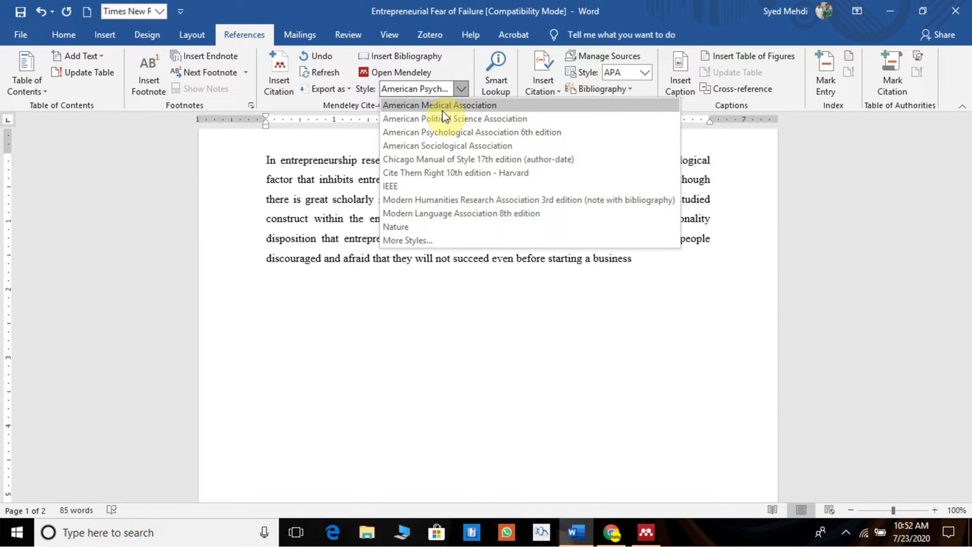
pyautogui.click(461, 134)
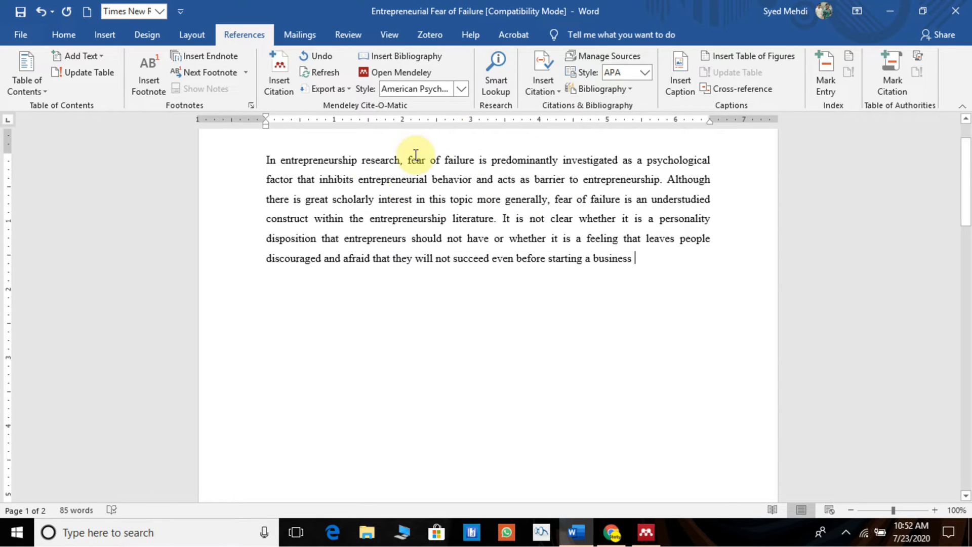
# Search the library for "fear of failure", cite the 2016 "Warwick Research Archive Portal" entry at the paragraph's end, and add a period
pyautogui.moveTo(260, 161); pyautogui.dragTo(645, 260)
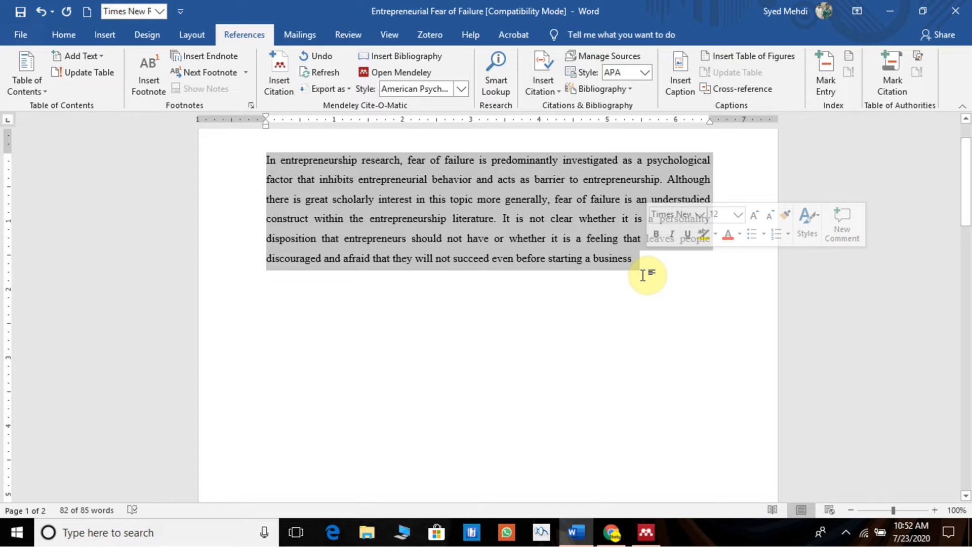
pyautogui.click(645, 274)
pyautogui.click(633, 259)
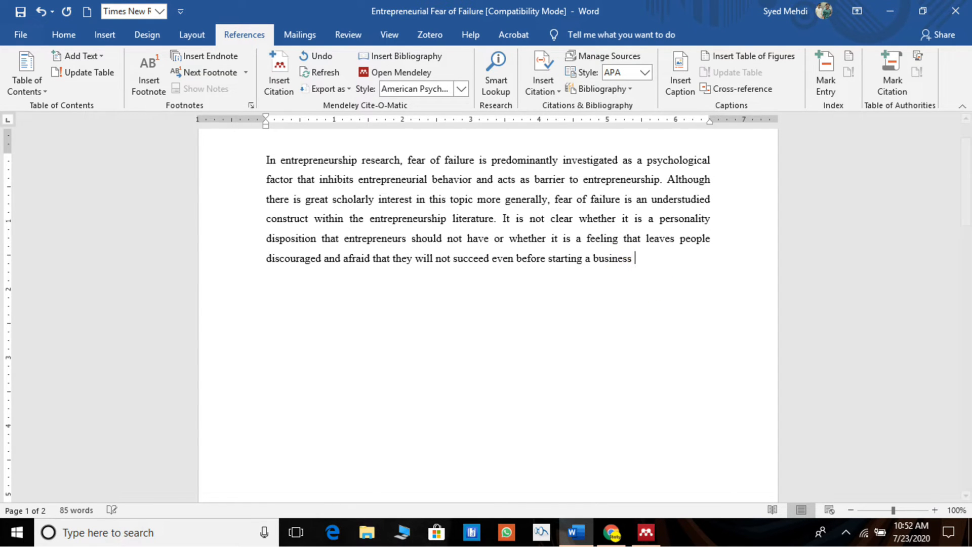
pyautogui.click(277, 91)
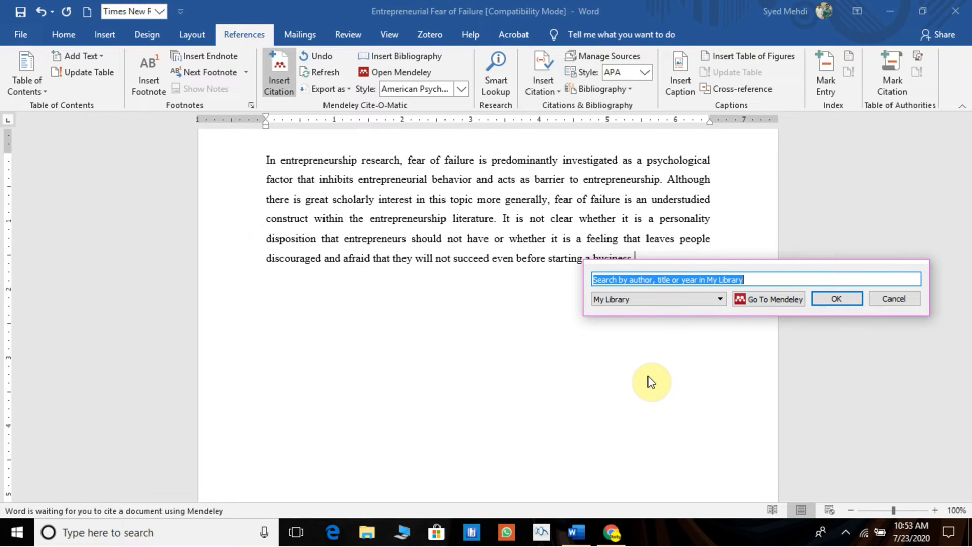
pyautogui.write('f')
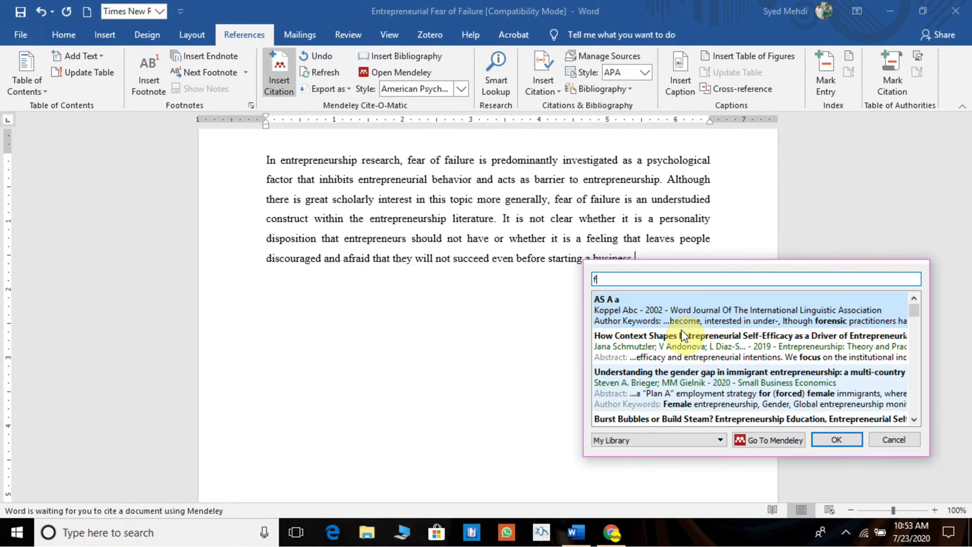
pyautogui.write('ear ')
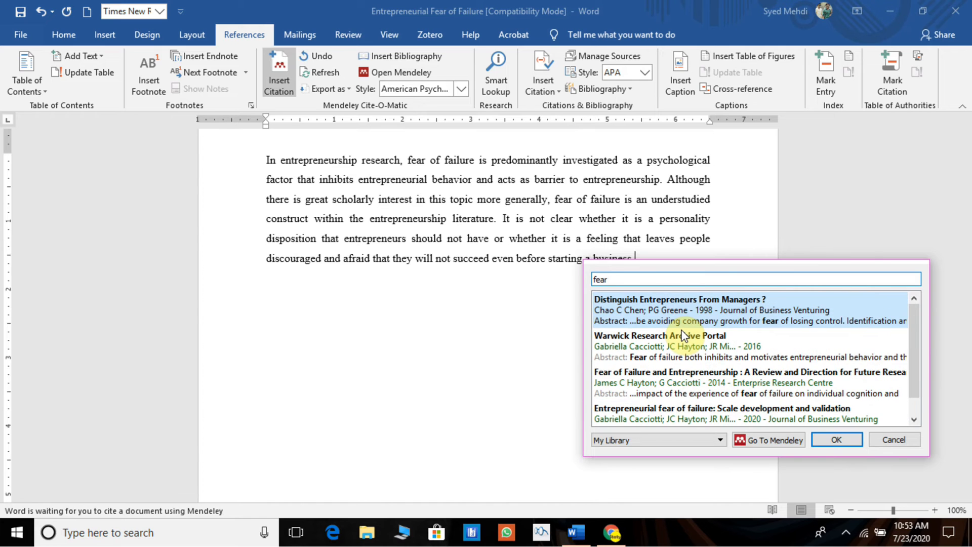
pyautogui.write('of fail')
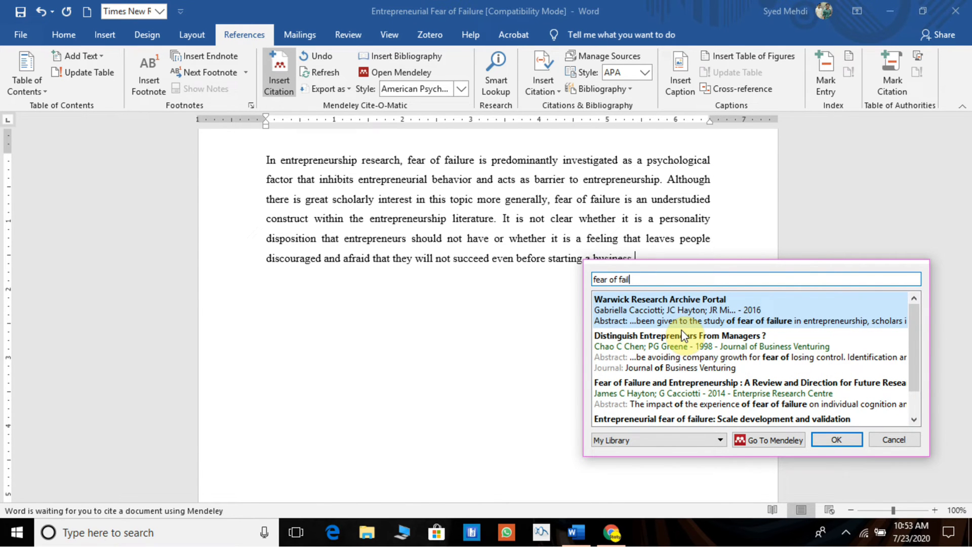
pyautogui.write('ure')
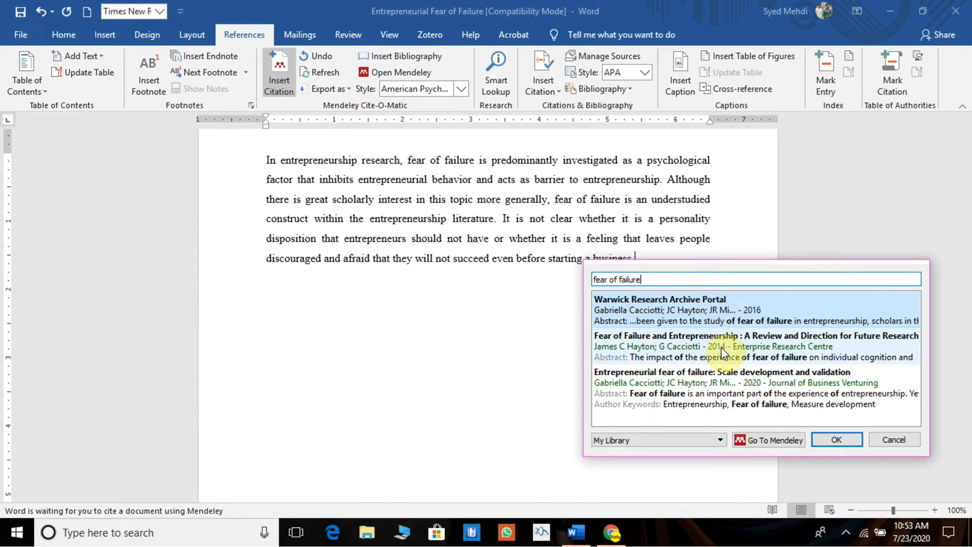
pyautogui.click(736, 306)
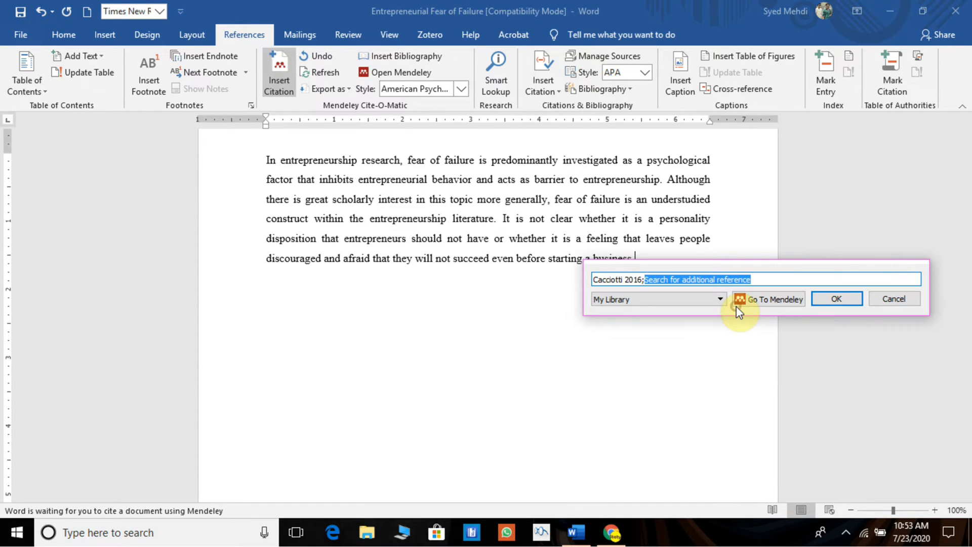
pyautogui.click(842, 303)
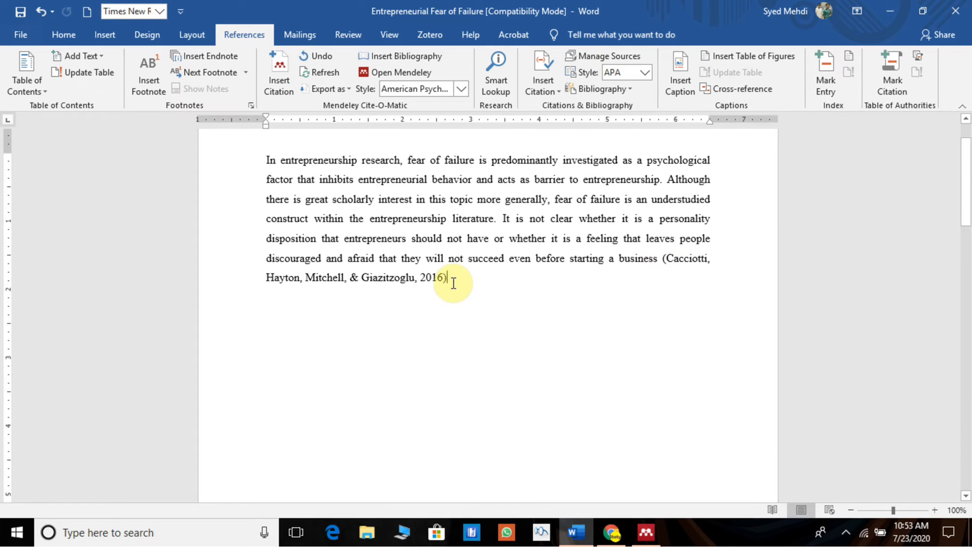
pyautogui.write('.')
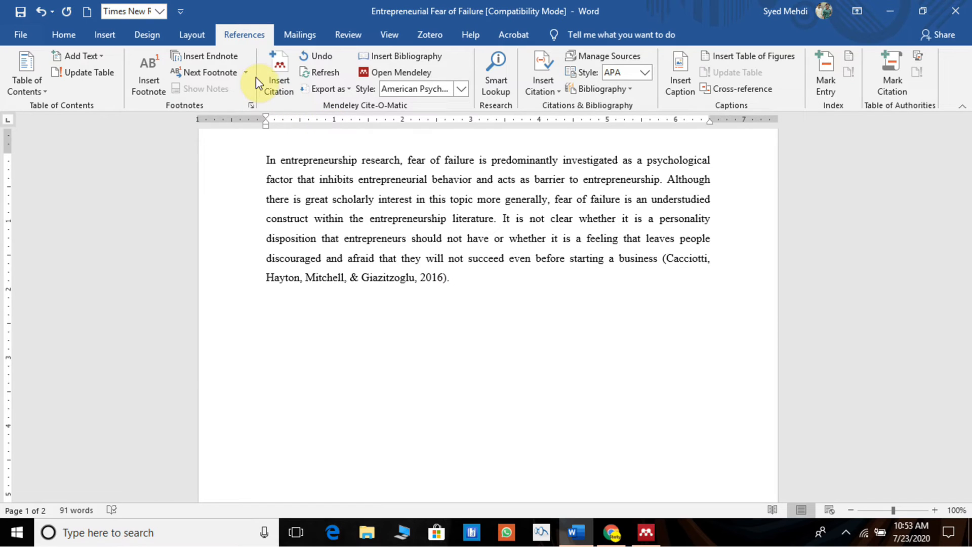
# Insert one combined Mendeley citation after the period, using the 2016, 2014 and 2020 references found by searching "fear of failure"
pyautogui.click(271, 83)
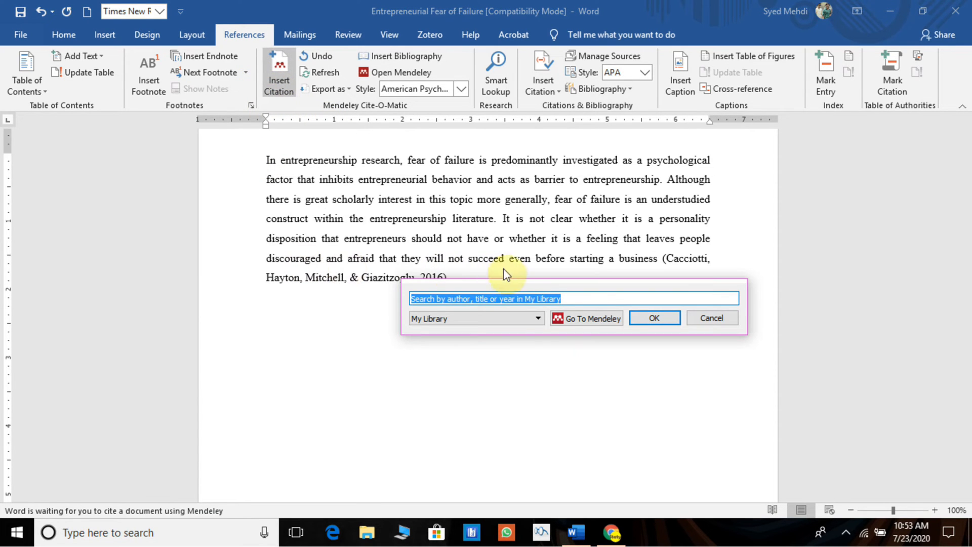
pyautogui.write('fear')
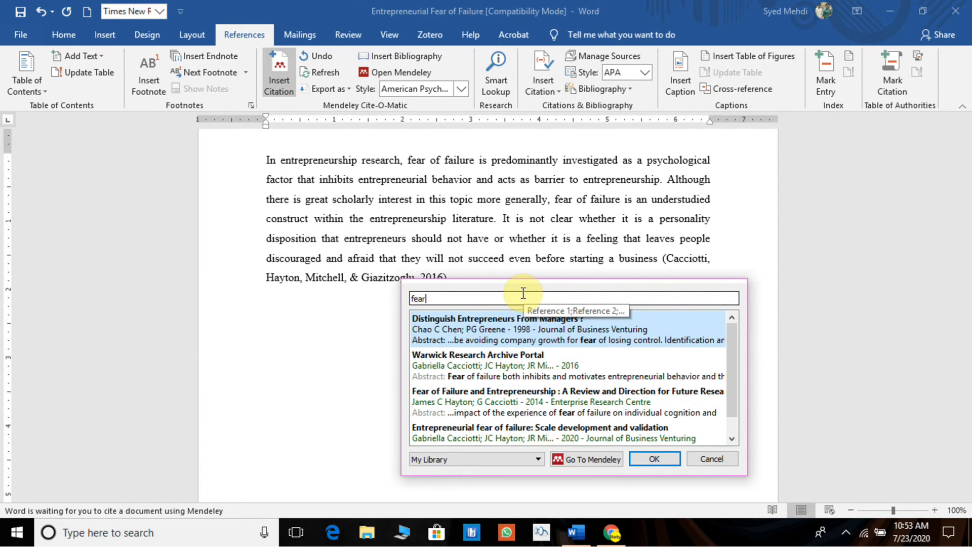
pyautogui.write(' of failure')
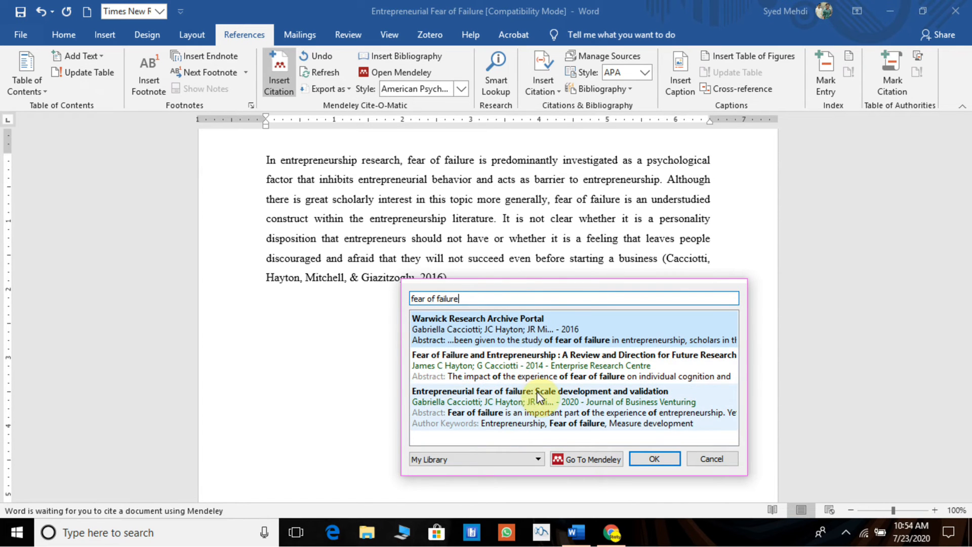
pyautogui.click(560, 341)
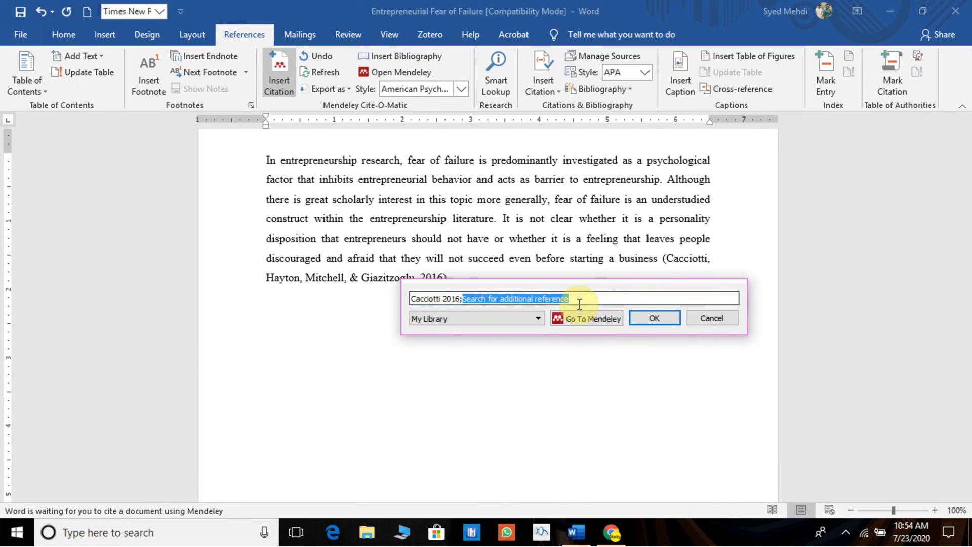
pyautogui.write('fear')
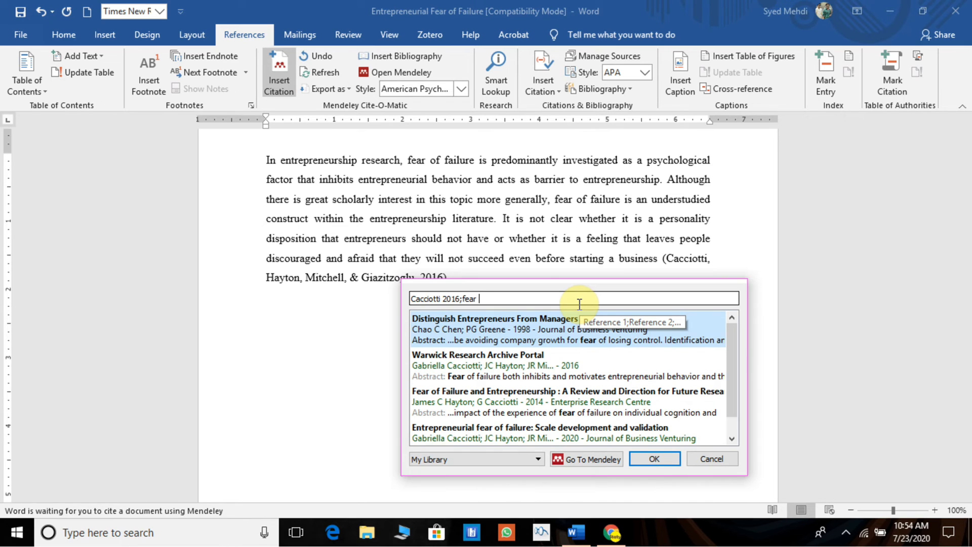
pyautogui.write(' of failure')
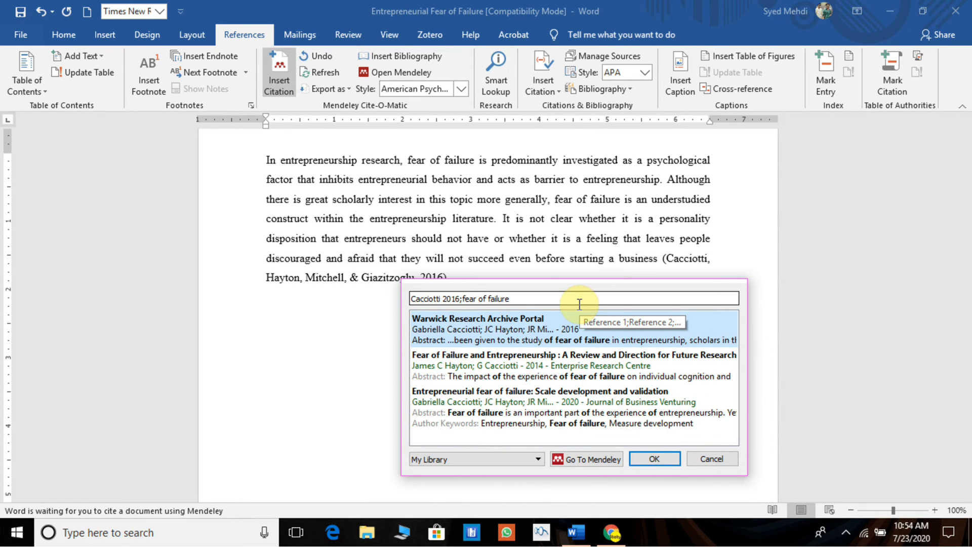
pyautogui.click(539, 367)
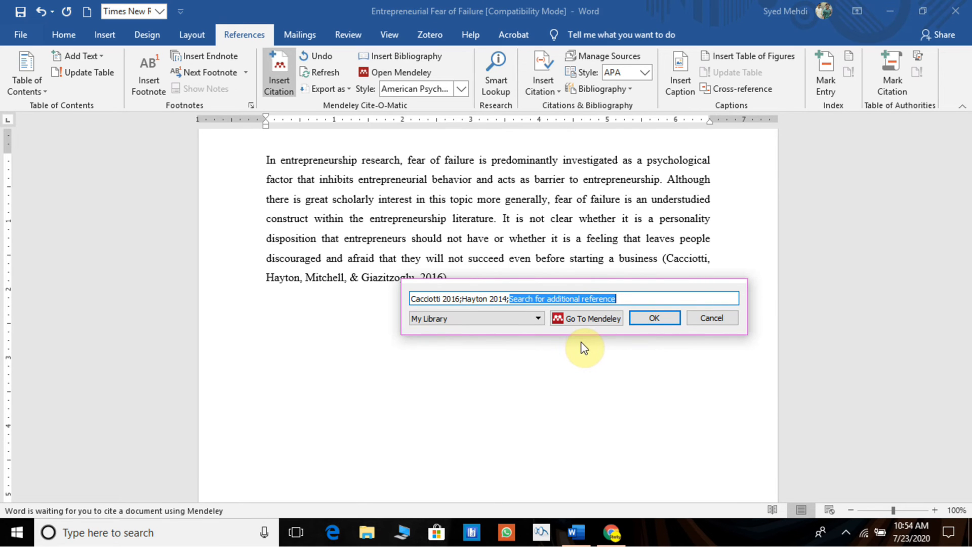
pyautogui.write('fea')
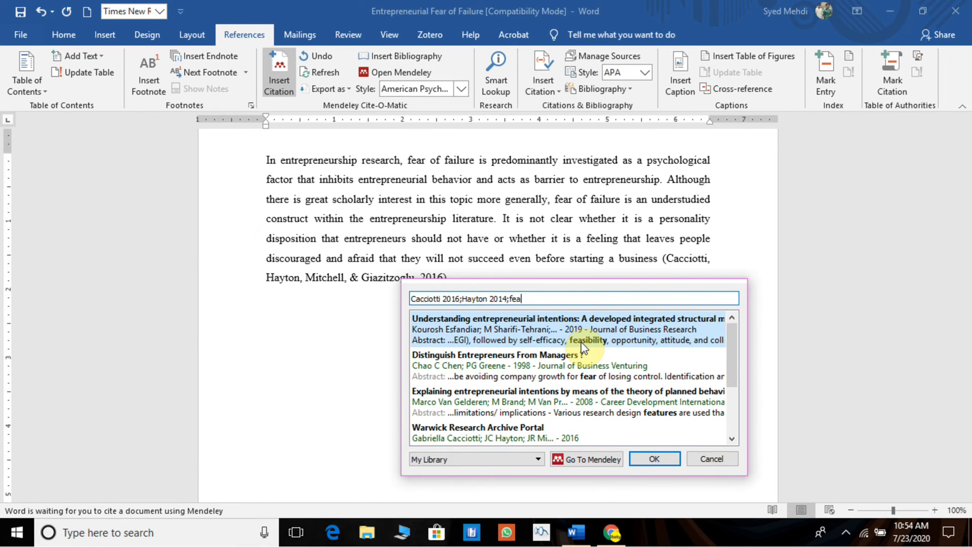
pyautogui.write('r of fa')
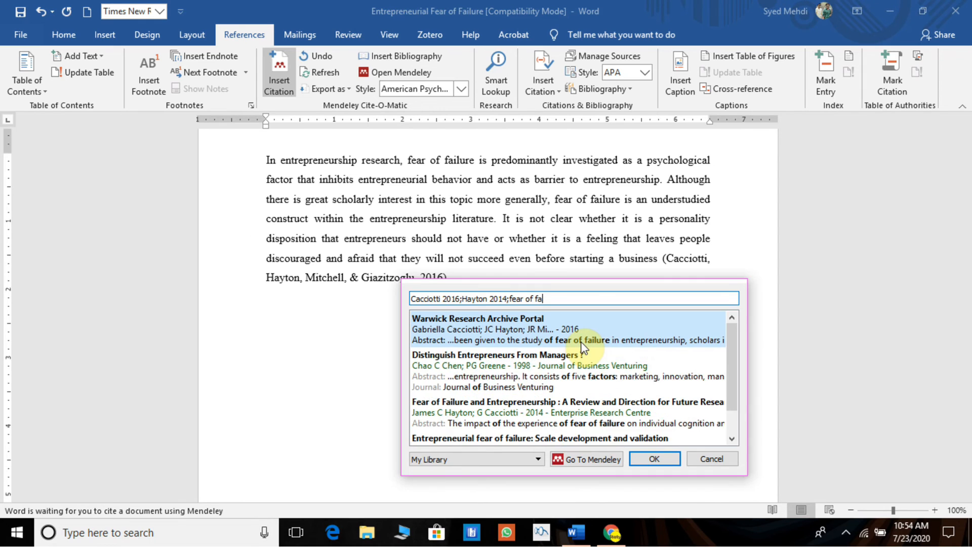
pyautogui.write('ilure')
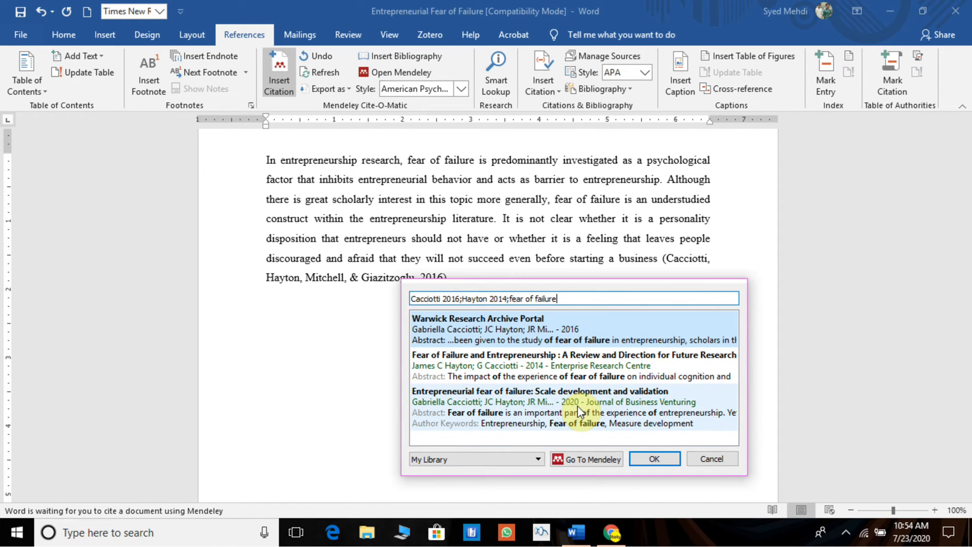
pyautogui.click(506, 412)
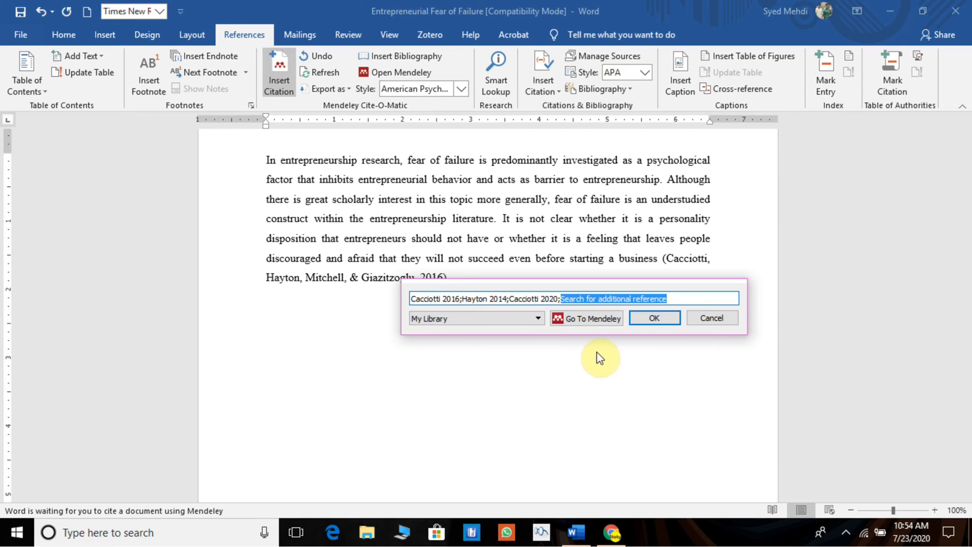
pyautogui.click(654, 318)
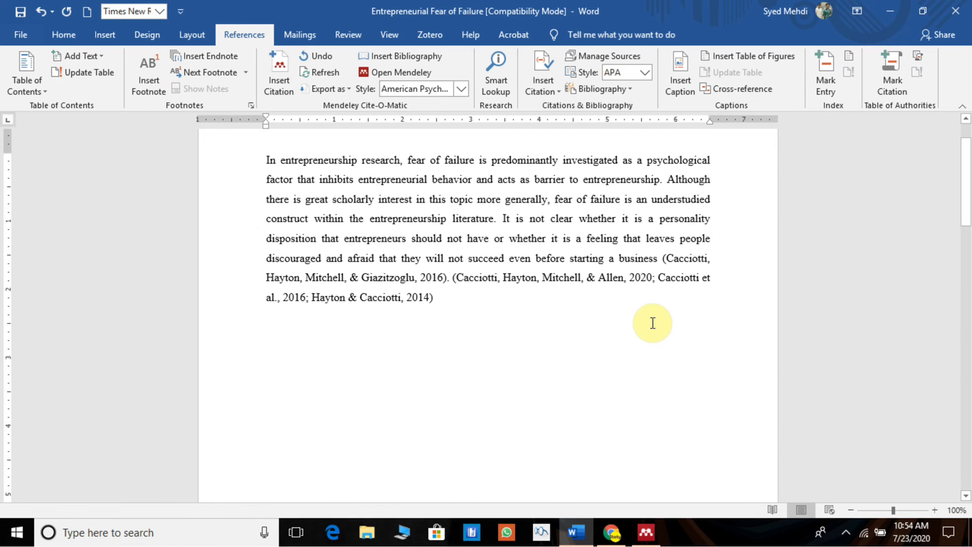
# Review the combined citation and insert the Mendeley bibliography below the paragraph, leaving a blank line between them
pyautogui.click(467, 285)
pyautogui.moveTo(467, 285); pyautogui.dragTo(436, 298)
pyautogui.click(483, 308)
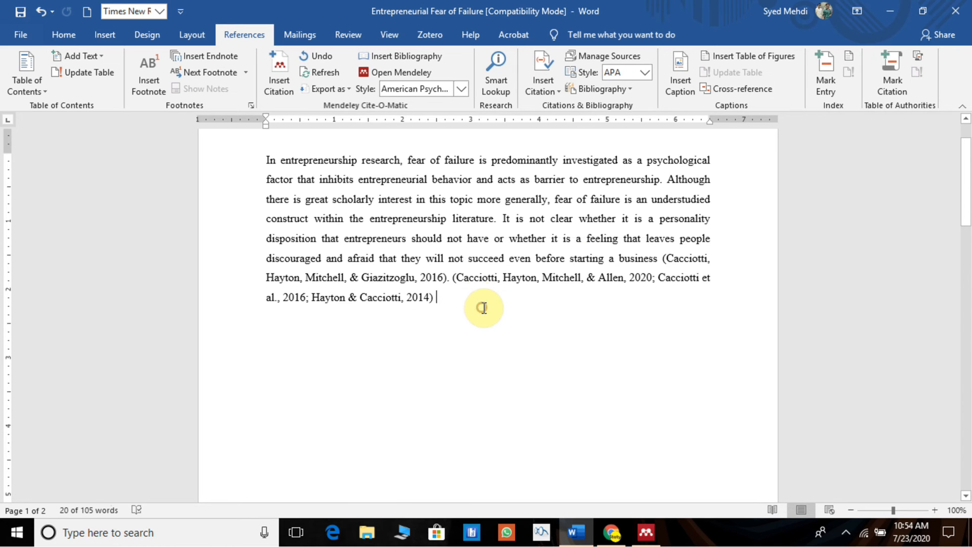
pyautogui.click(460, 278)
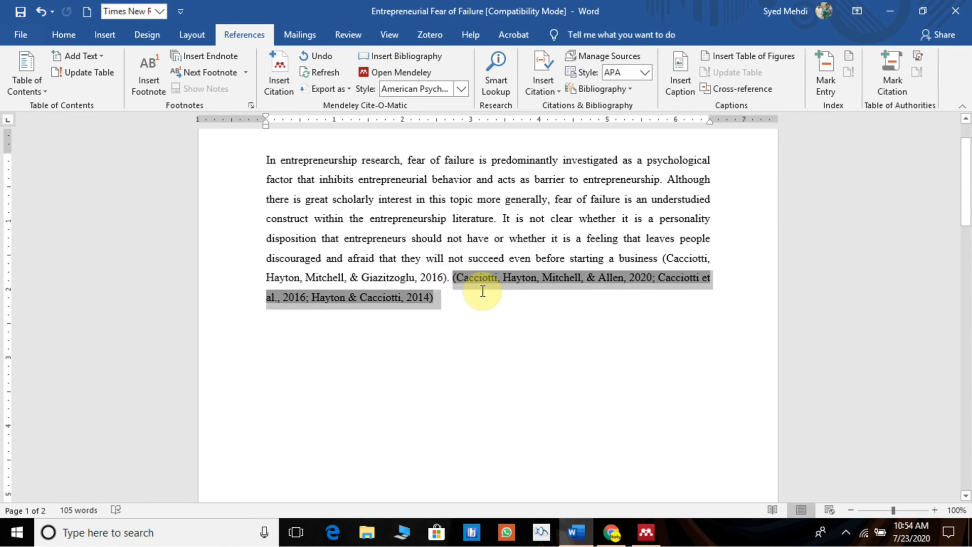
pyautogui.moveTo(483, 291); pyautogui.dragTo(478, 297)
pyautogui.click(457, 300)
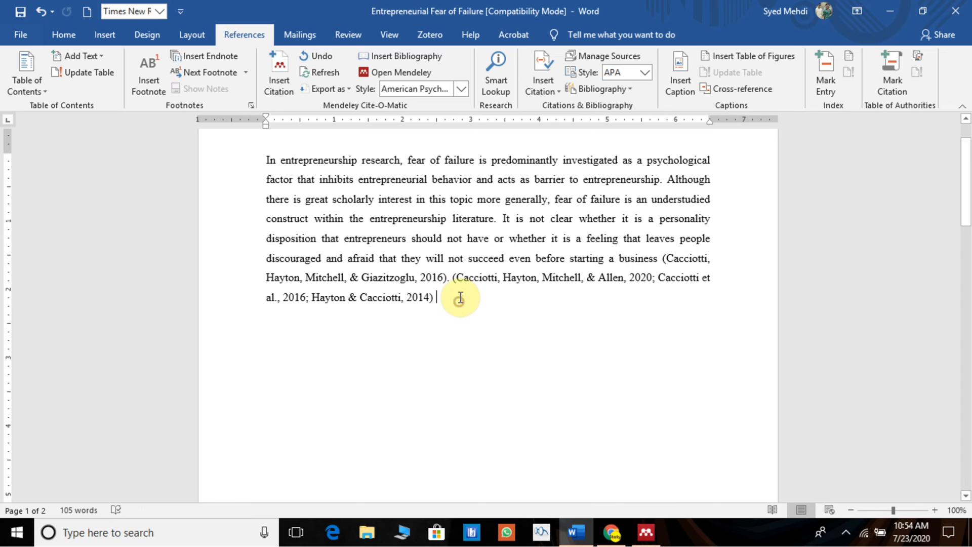
pyautogui.press('Return')
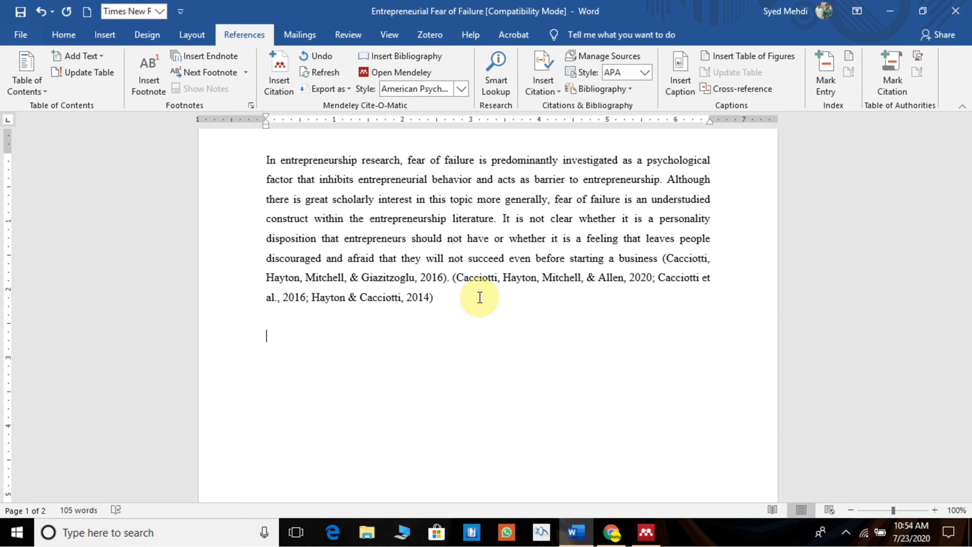
pyautogui.click(377, 58)
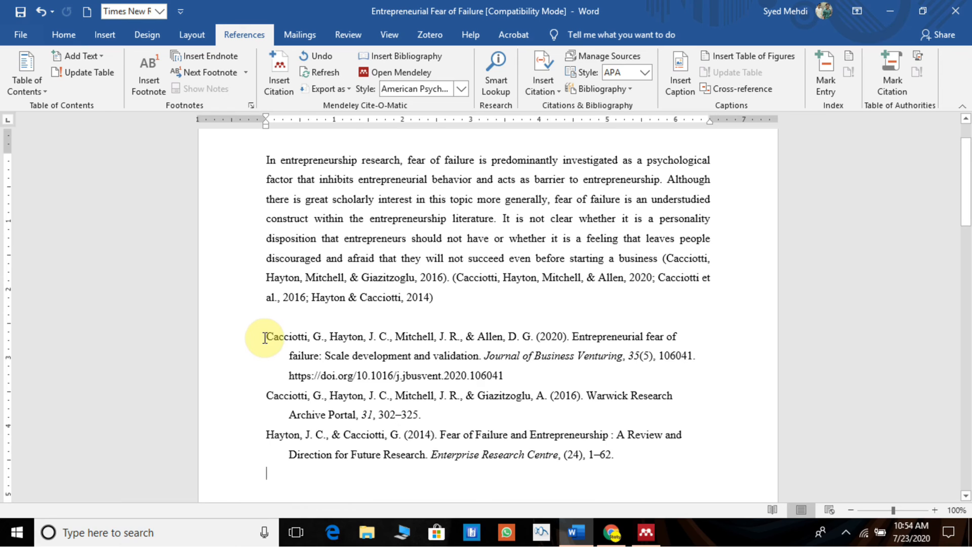
# Highlight the whole bibliography to examine its reference entries, and clear the selection
pyautogui.click(267, 337)
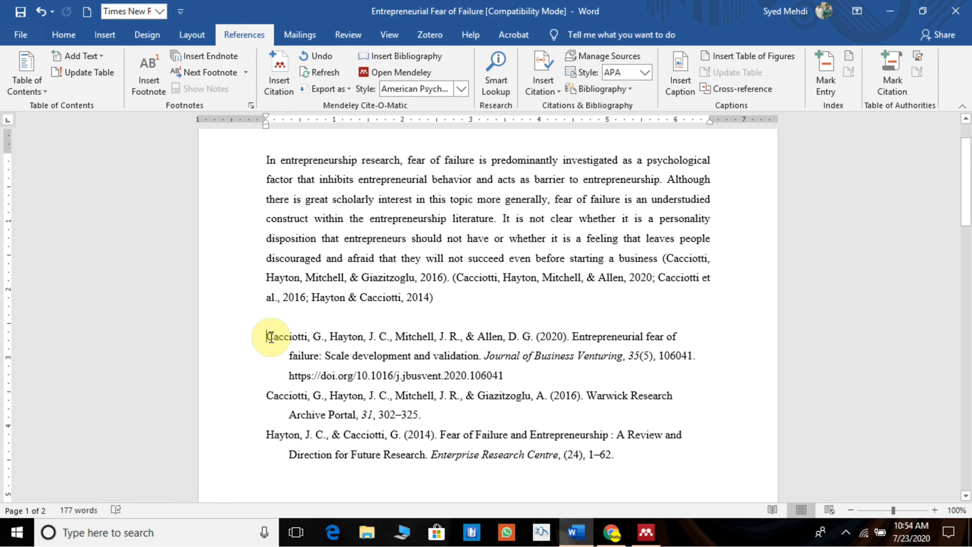
pyautogui.click(453, 275)
pyautogui.moveTo(269, 338)
pyautogui.mouseDown()
pyautogui.moveTo(342, 370)
pyautogui.moveTo(586, 397)
pyautogui.moveTo(627, 447)
pyautogui.moveTo(656, 453)
pyautogui.mouseUp()
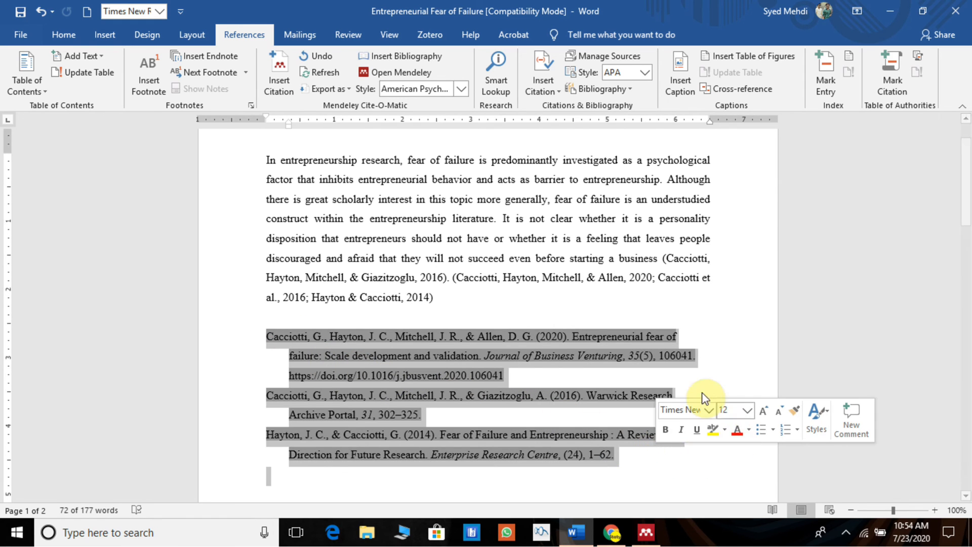
pyautogui.click(715, 326)
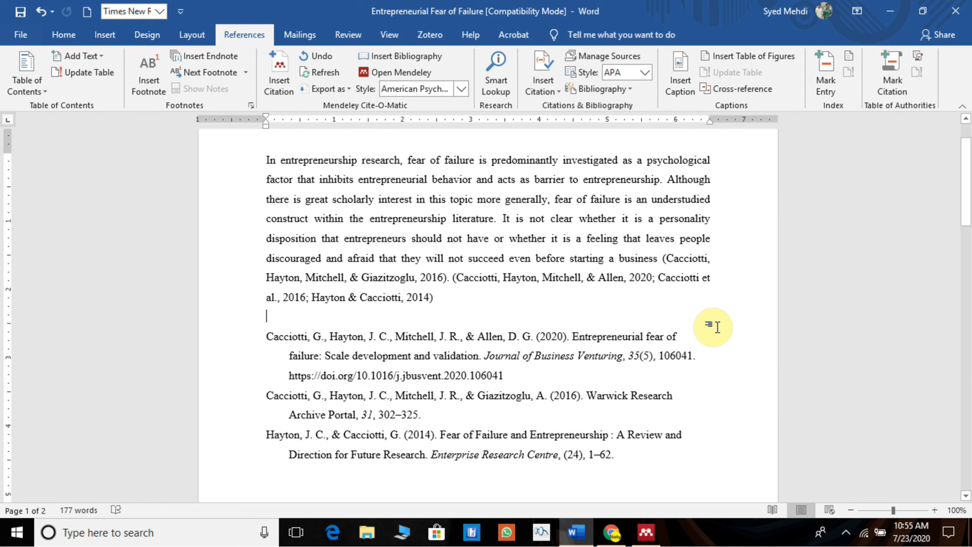